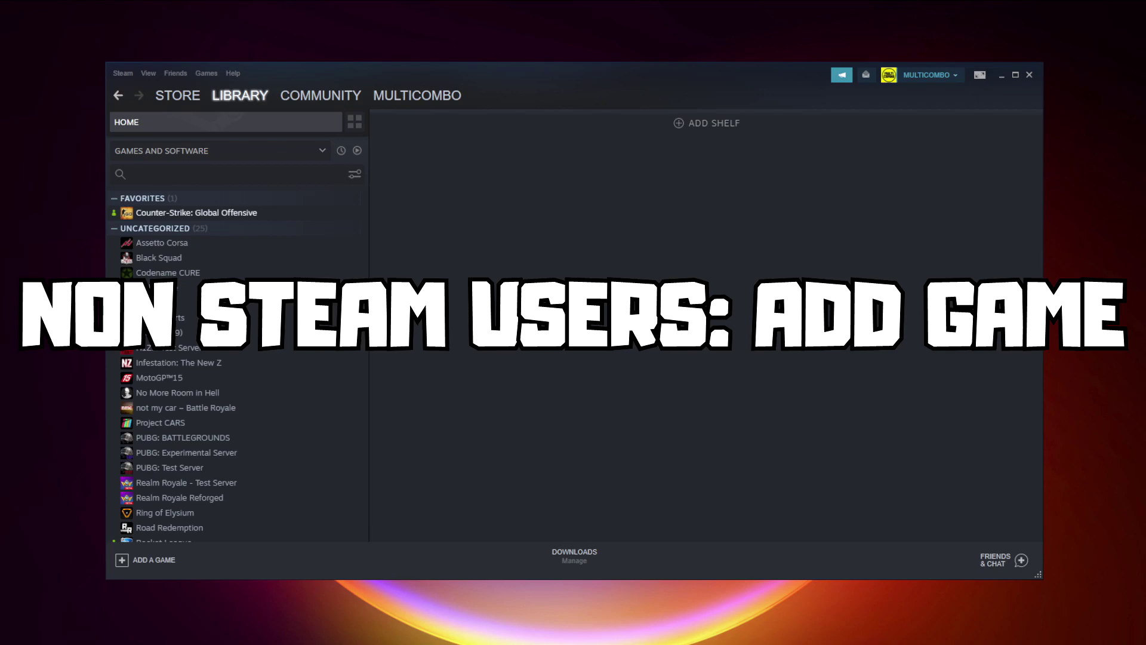
- Add YOUR PROBLEMATIC GAME as a non-Steam game and open its library page
{"action": "left_click", "coordinate": [152, 560]}
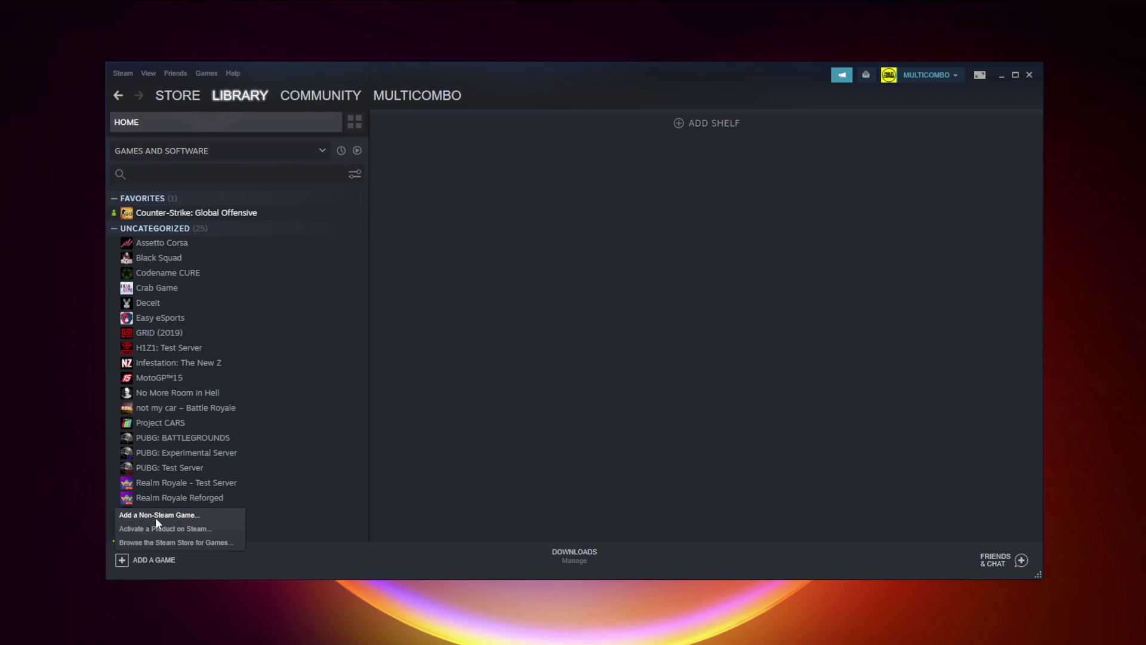
{"action": "left_click", "coordinate": [155, 518]}
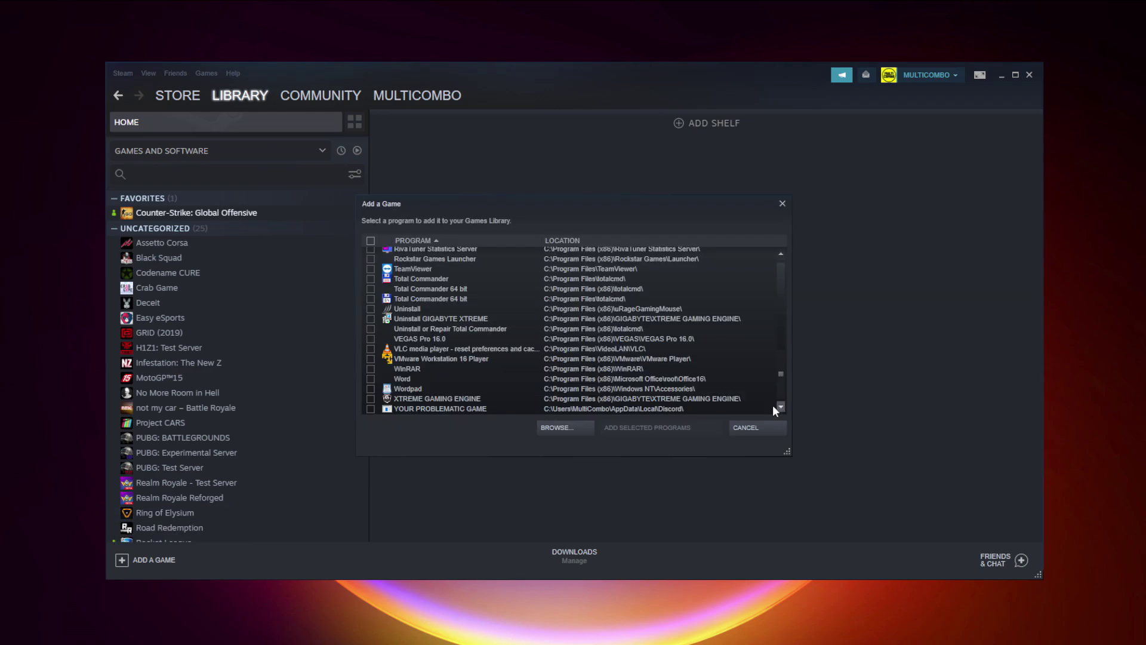
{"action": "left_click", "coordinate": [424, 408]}
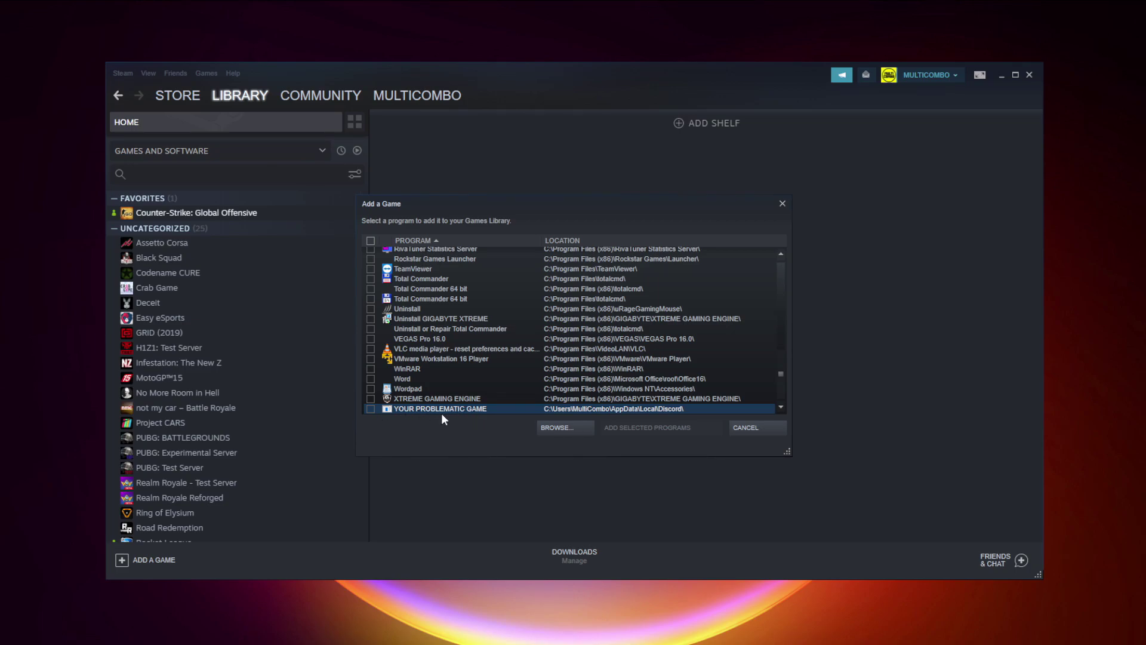
{"action": "left_click", "coordinate": [370, 409]}
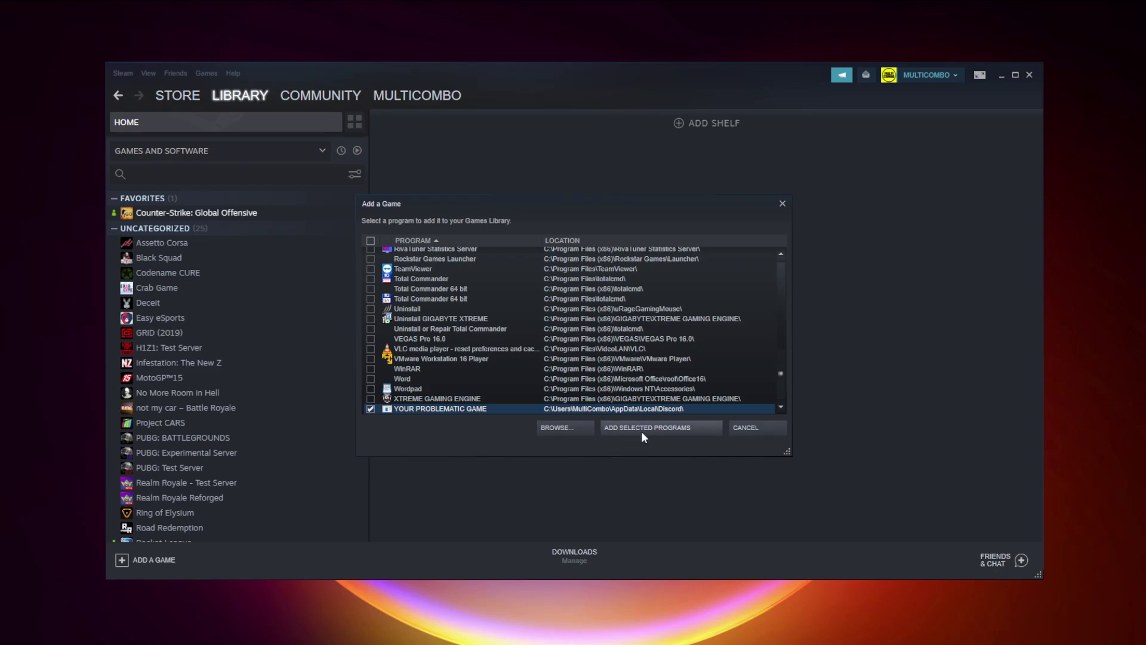
{"action": "left_click", "coordinate": [669, 434]}
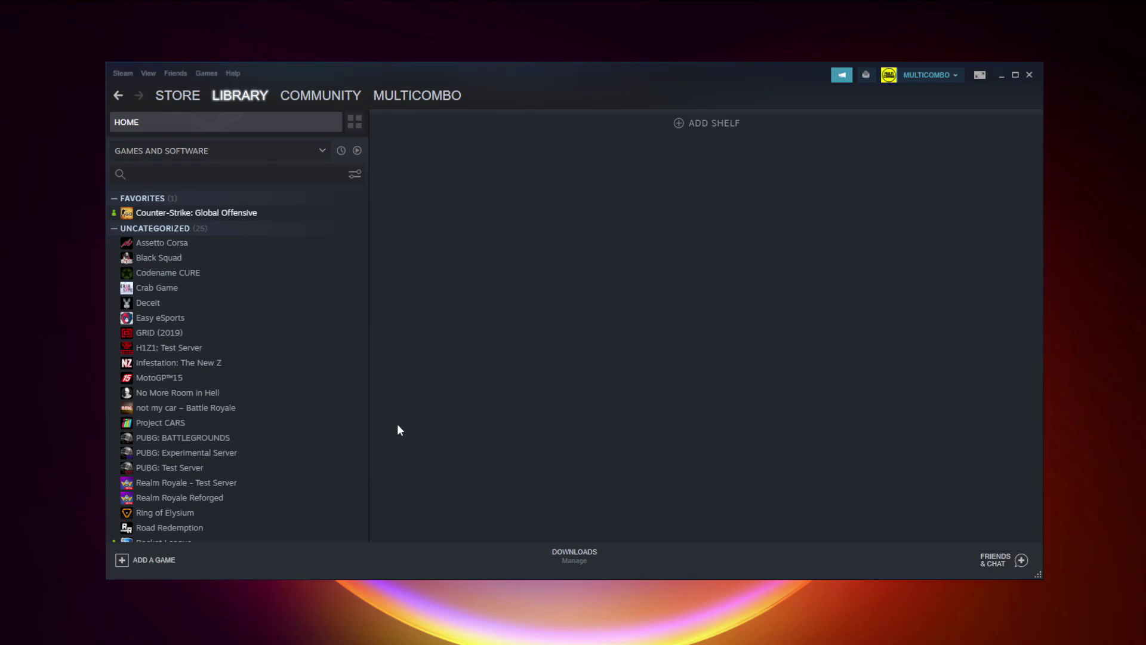
{"action": "scroll", "coordinate": [333, 388], "scroll_direction": "down", "scroll_amount": 3}
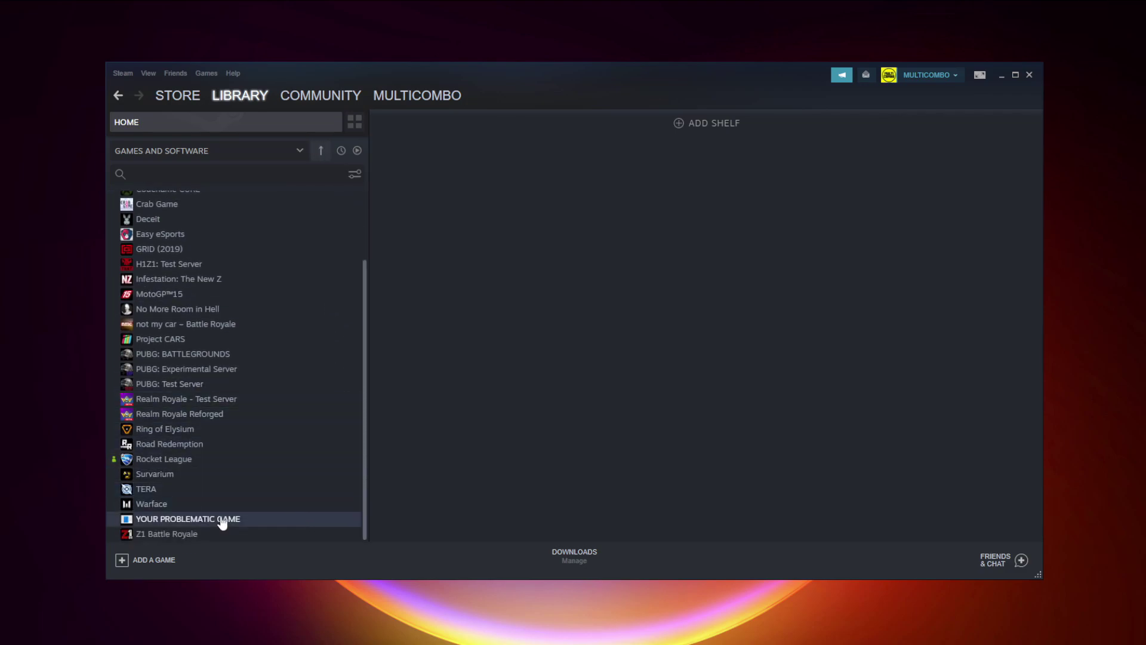
{"action": "left_click", "coordinate": [222, 520]}
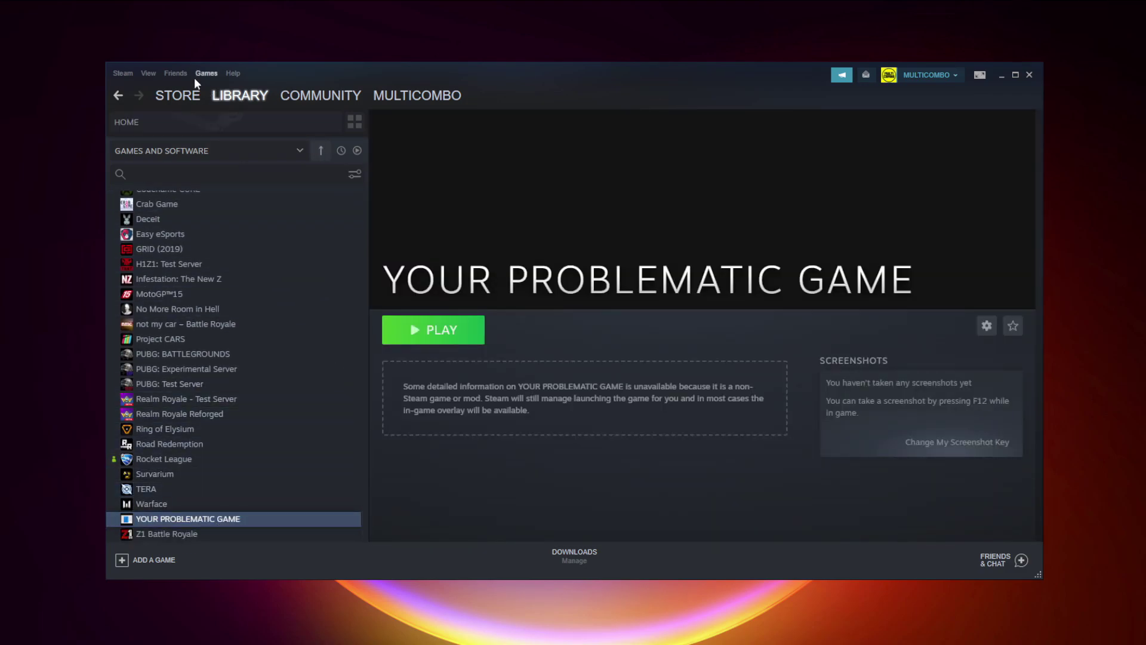
- Go to Steam Settings > Controller and open General Controller Settings
{"action": "left_click", "coordinate": [120, 73]}
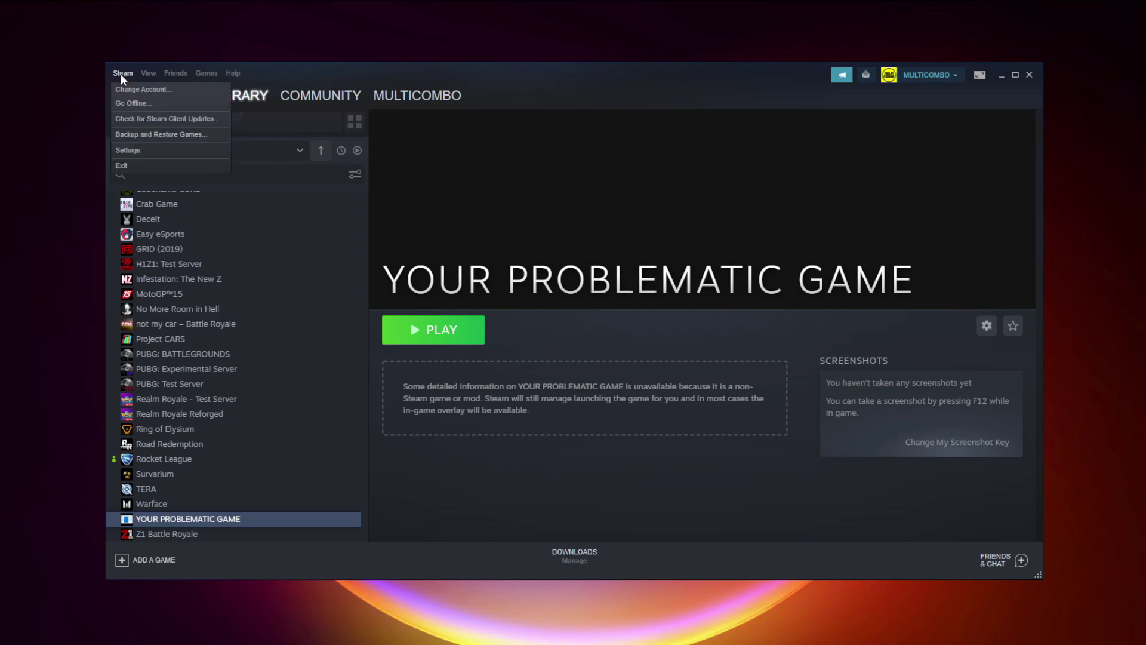
{"action": "left_click", "coordinate": [145, 150]}
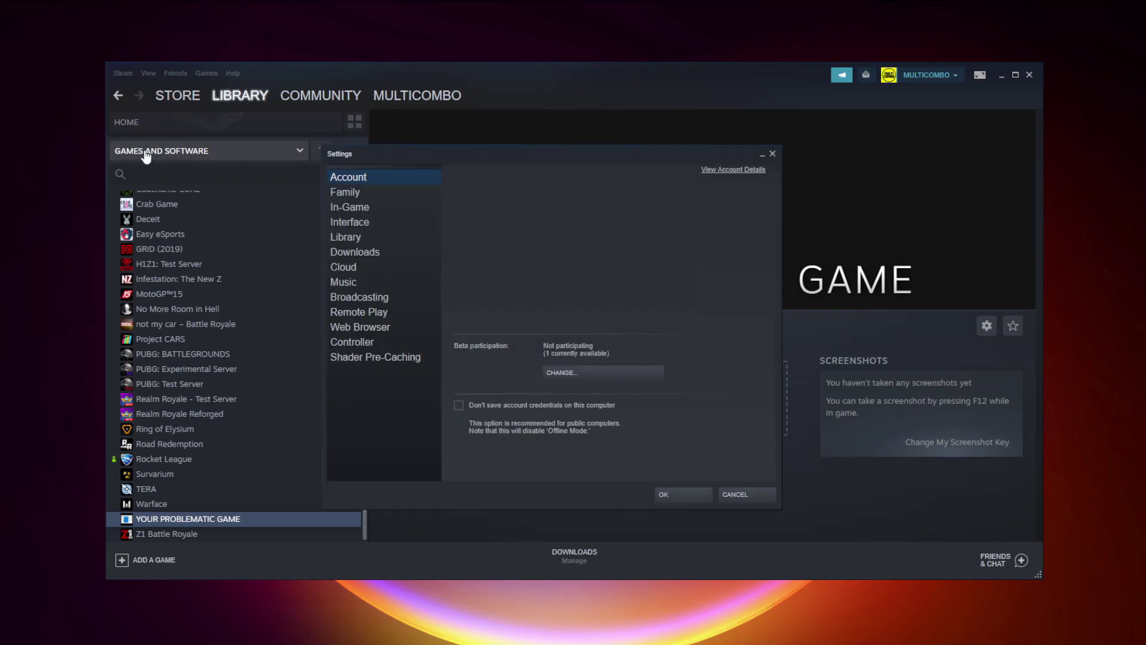
{"action": "left_click", "coordinate": [377, 343]}
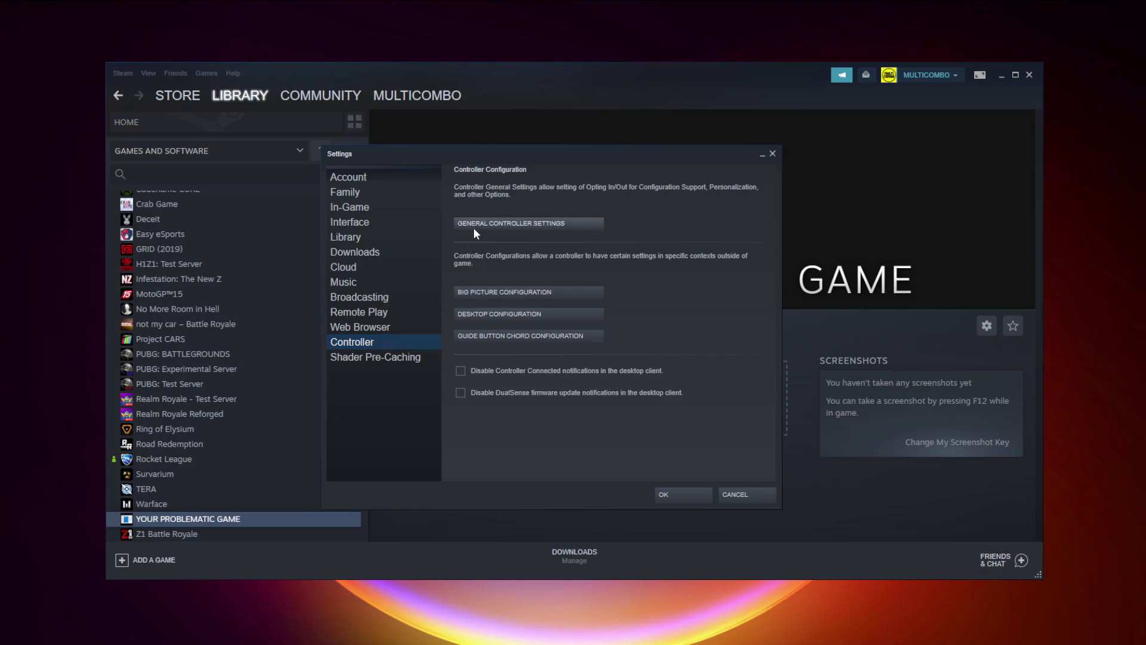
{"action": "left_click", "coordinate": [531, 225]}
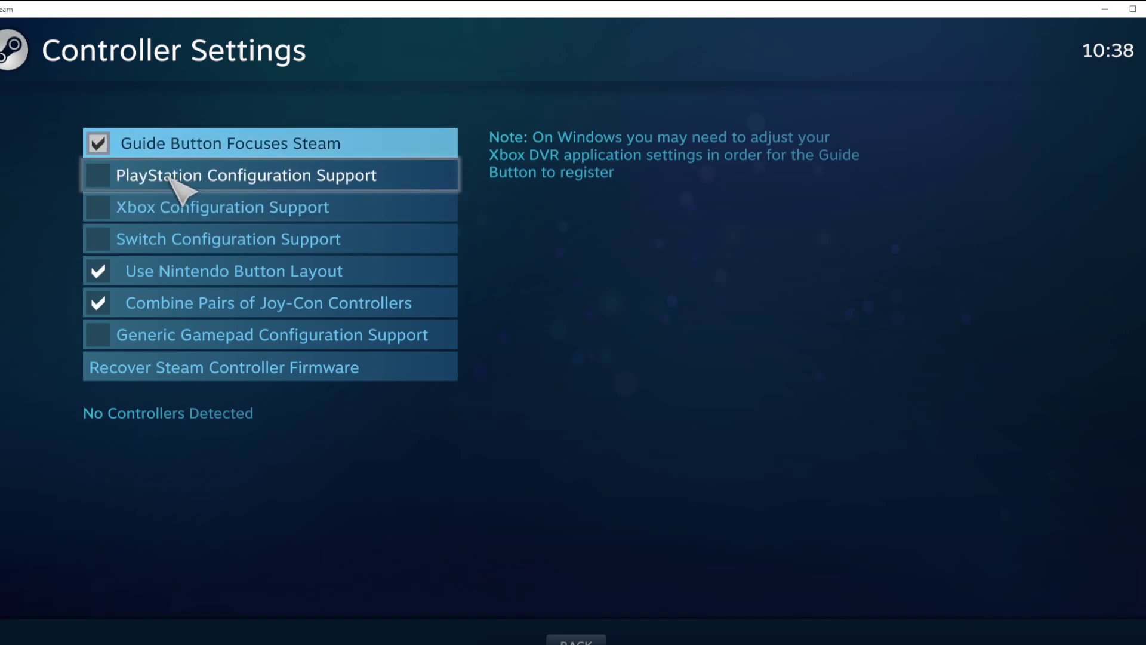
- Enable Xbox Configuration Support and calibrate the detected Xbox 360 Controller
{"action": "left_click", "coordinate": [106, 205]}
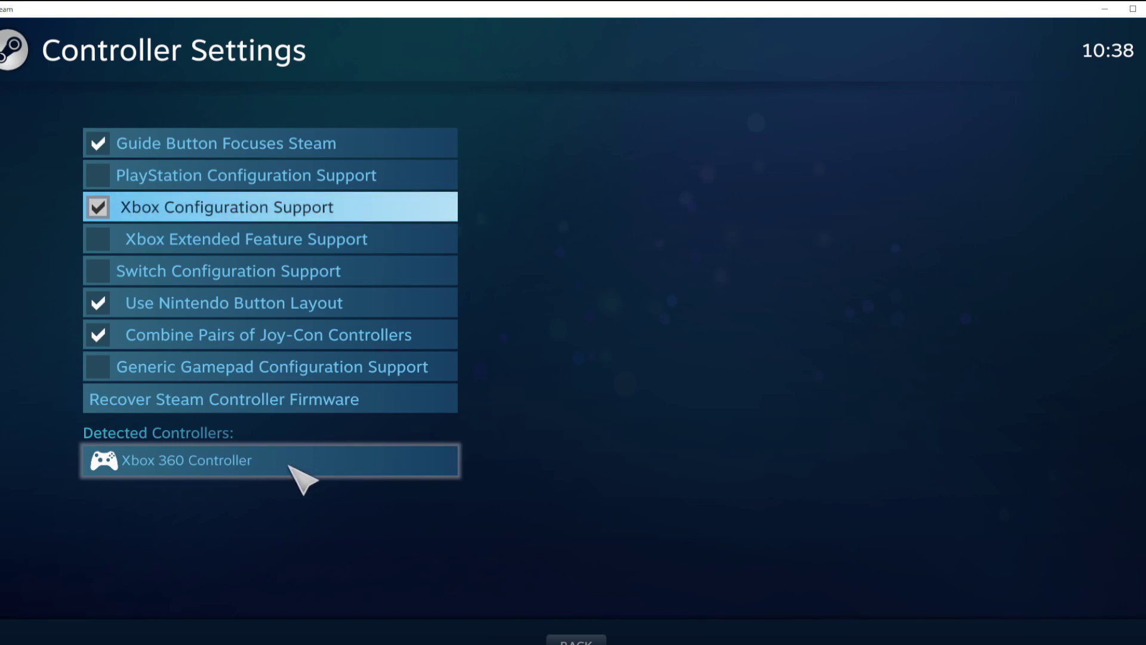
{"action": "left_click", "coordinate": [317, 466]}
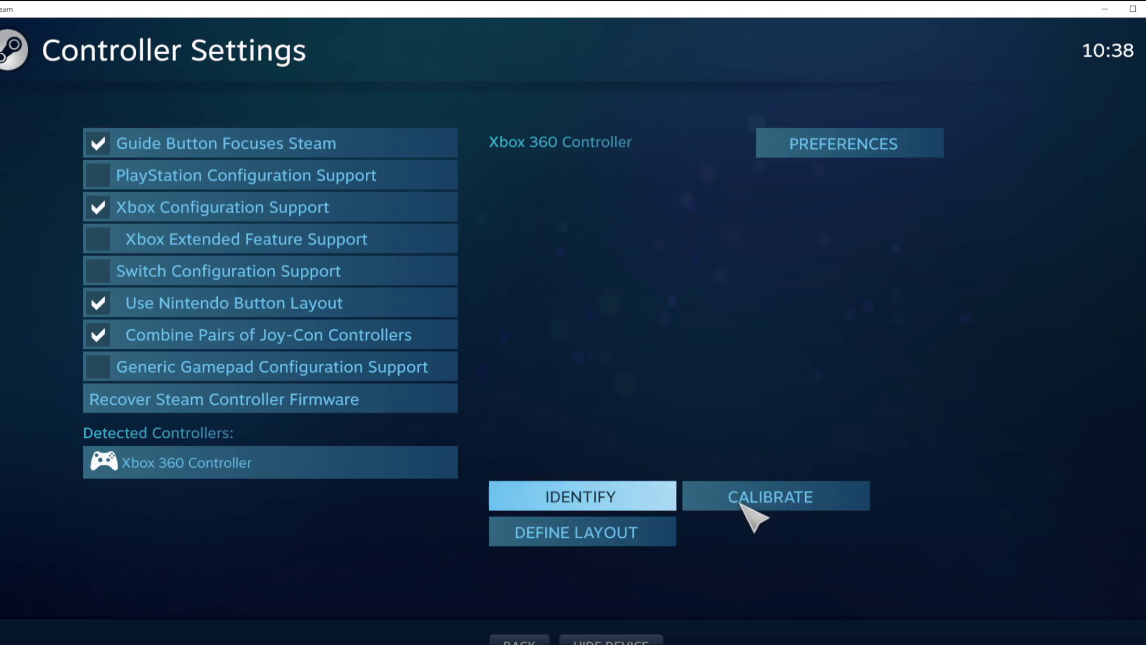
{"action": "left_click", "coordinate": [777, 503]}
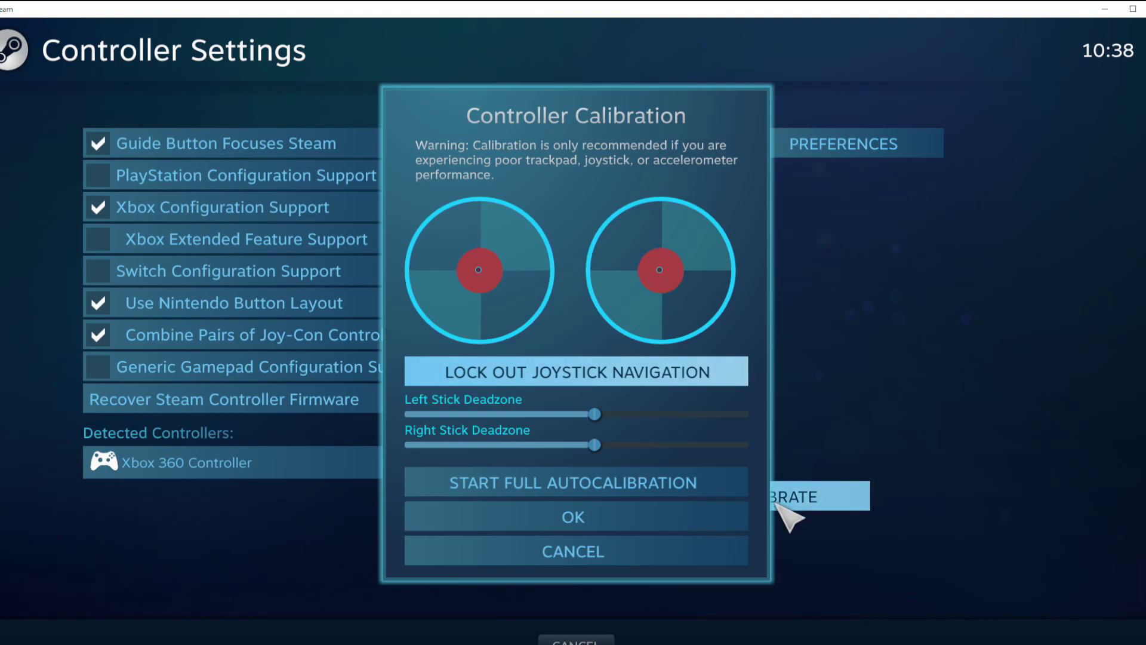
{"action": "left_click", "coordinate": [659, 517]}
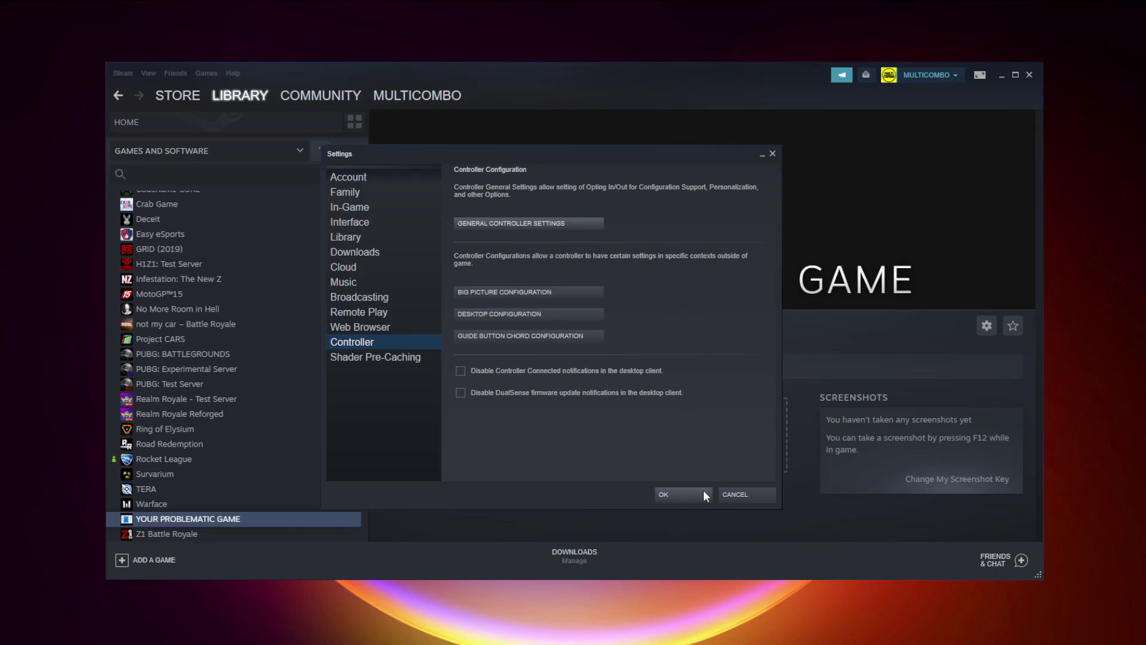
- Close the Settings dialog with OK and launch Big Picture Mode
{"action": "left_click", "coordinate": [685, 495]}
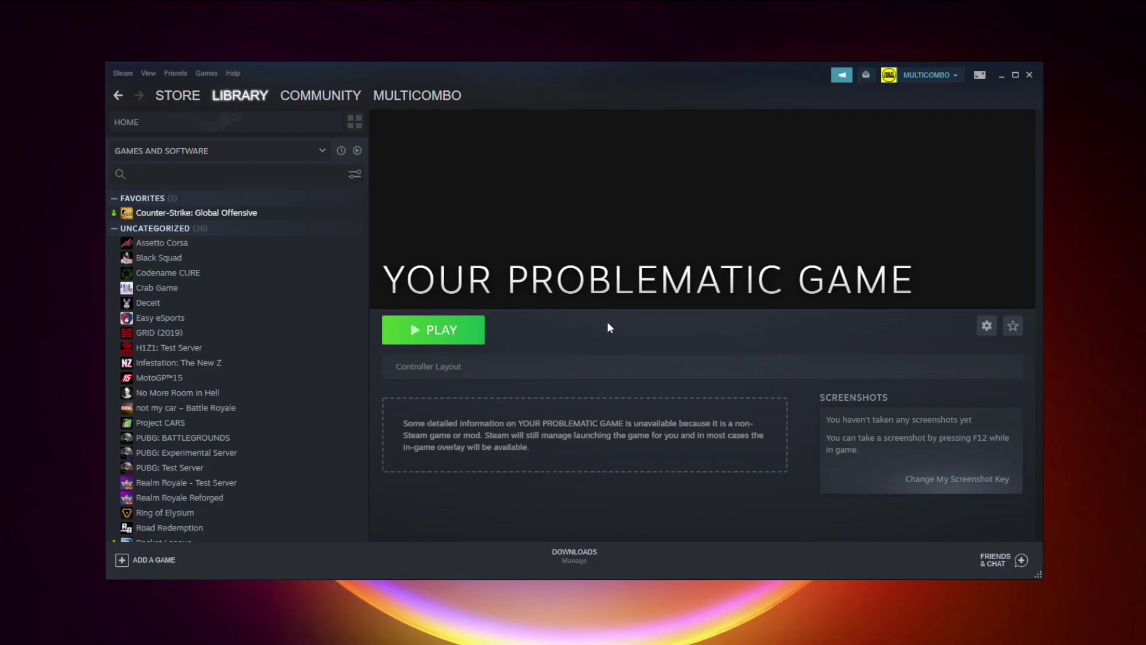
{"action": "left_click", "coordinate": [981, 80]}
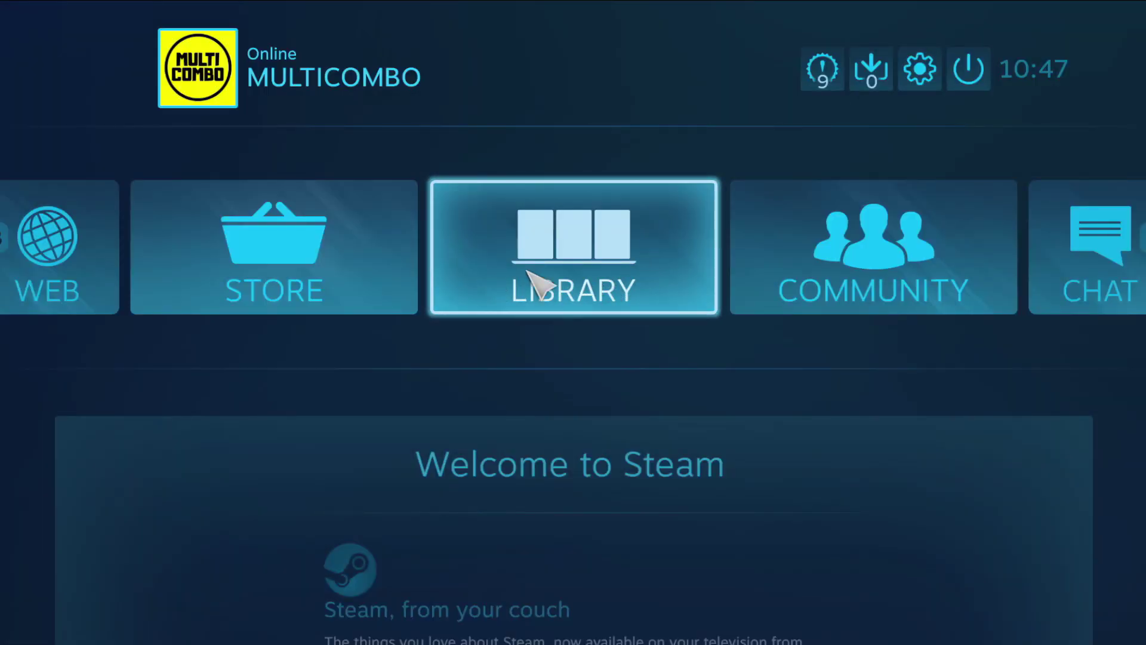
- In Big Picture, open the recently played game and choose Manage Game
{"action": "left_click", "coordinate": [588, 298]}
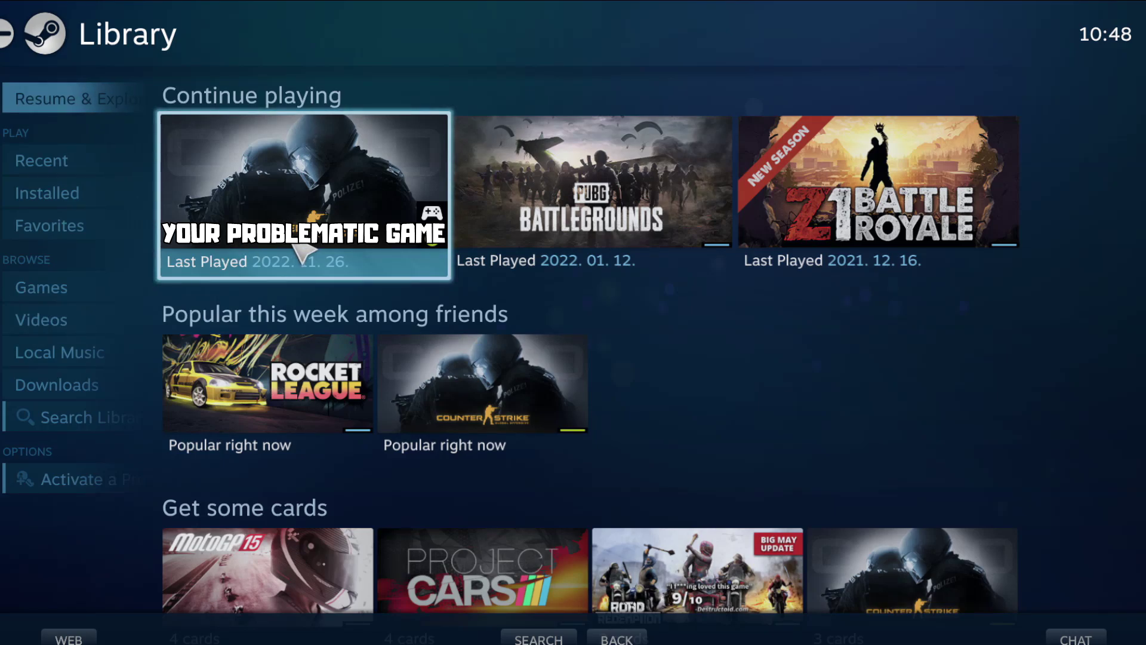
{"action": "left_click", "coordinate": [305, 253]}
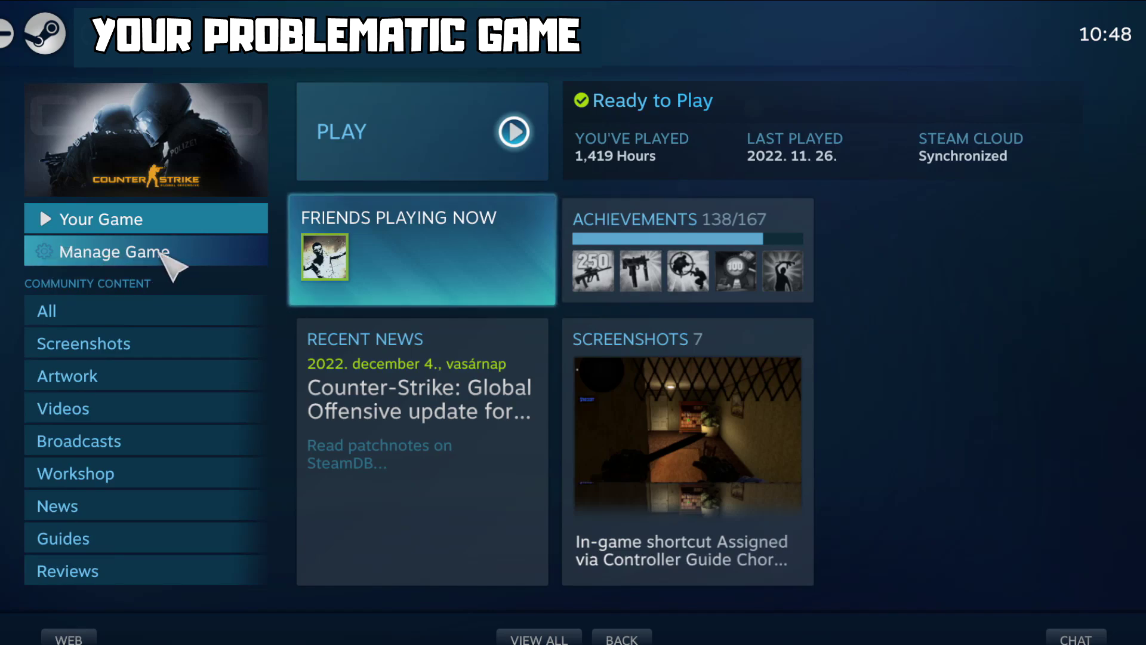
{"action": "left_click", "coordinate": [160, 252]}
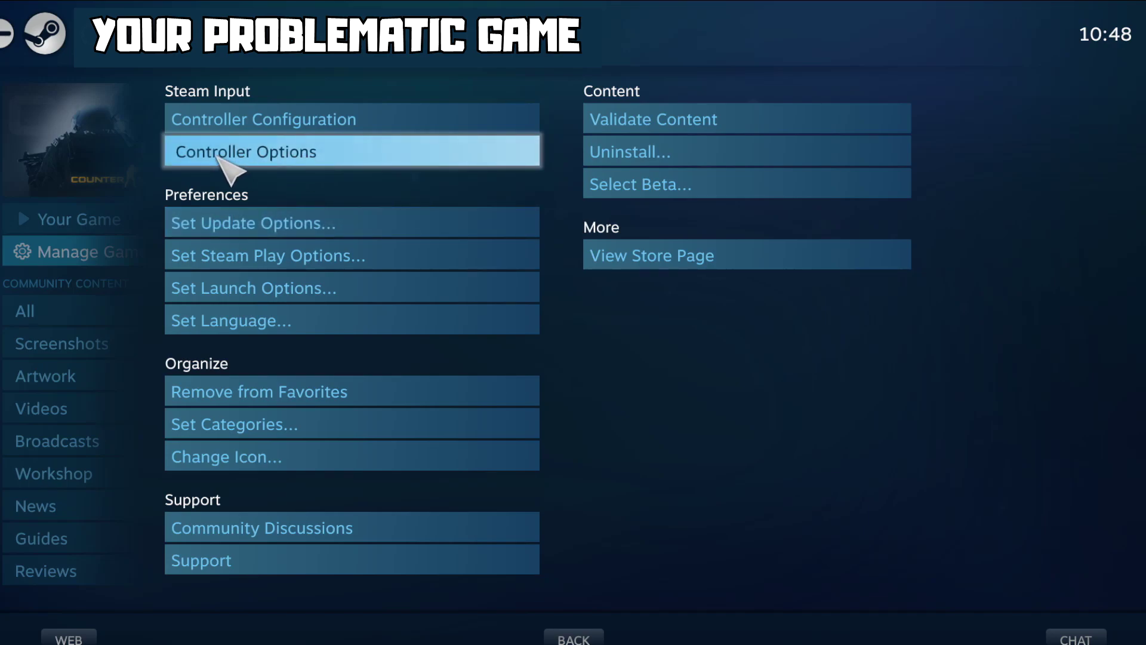
- Set the game's Steam Input Per-Game Setting to Forced Off and return to its overview
{"action": "left_click", "coordinate": [326, 154]}
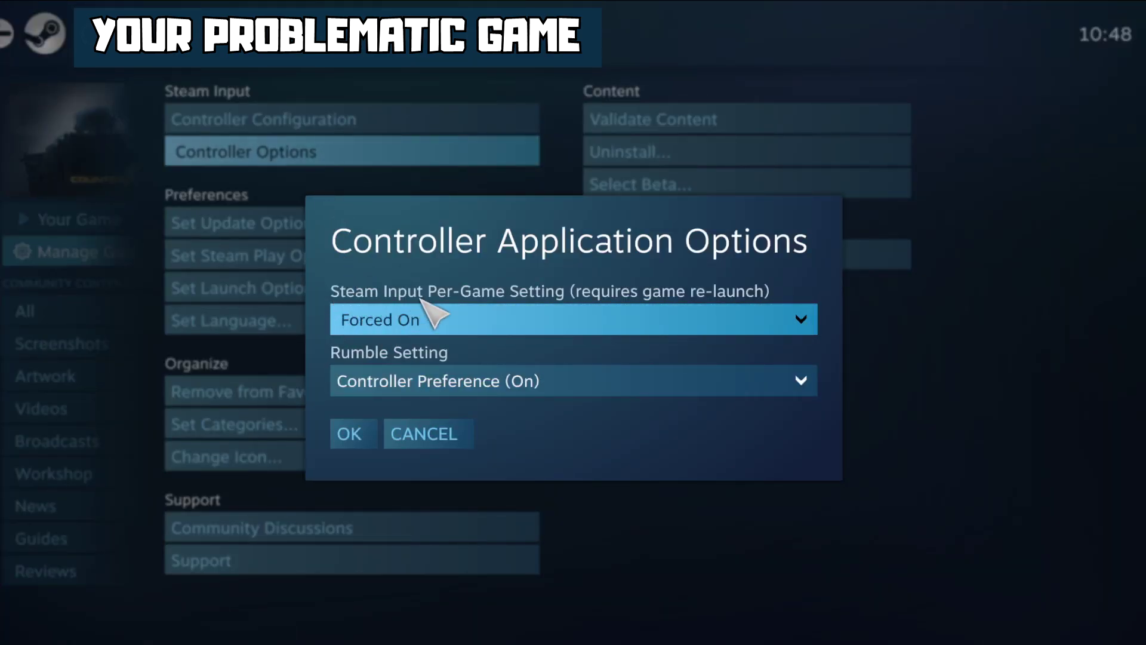
{"action": "left_click", "coordinate": [540, 317]}
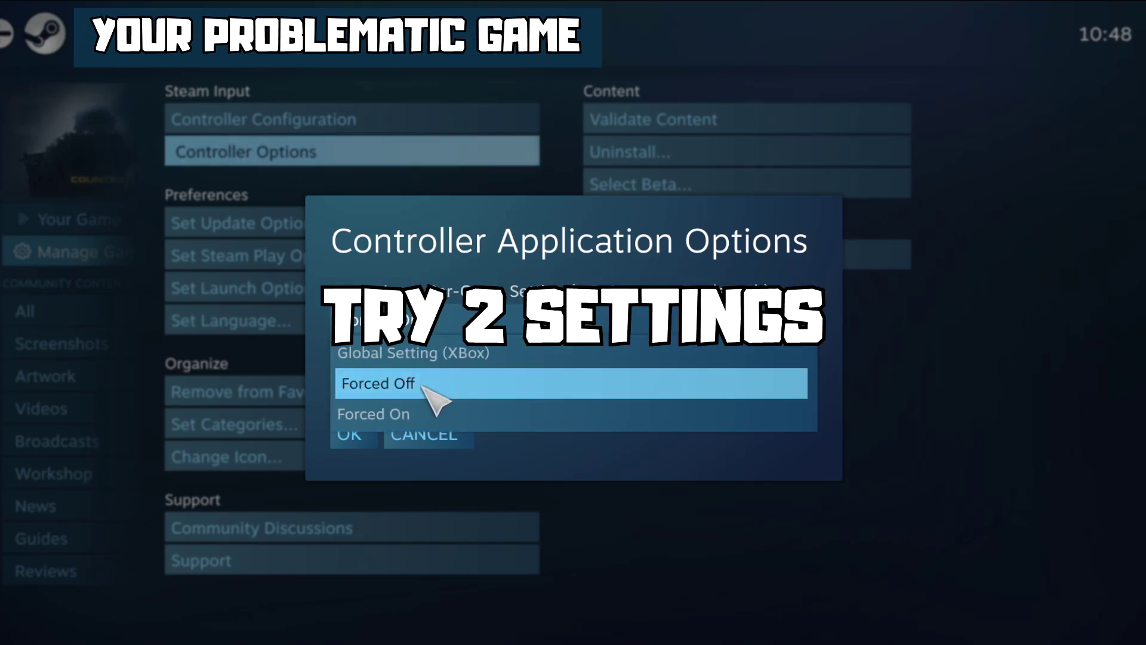
{"action": "left_click", "coordinate": [417, 406]}
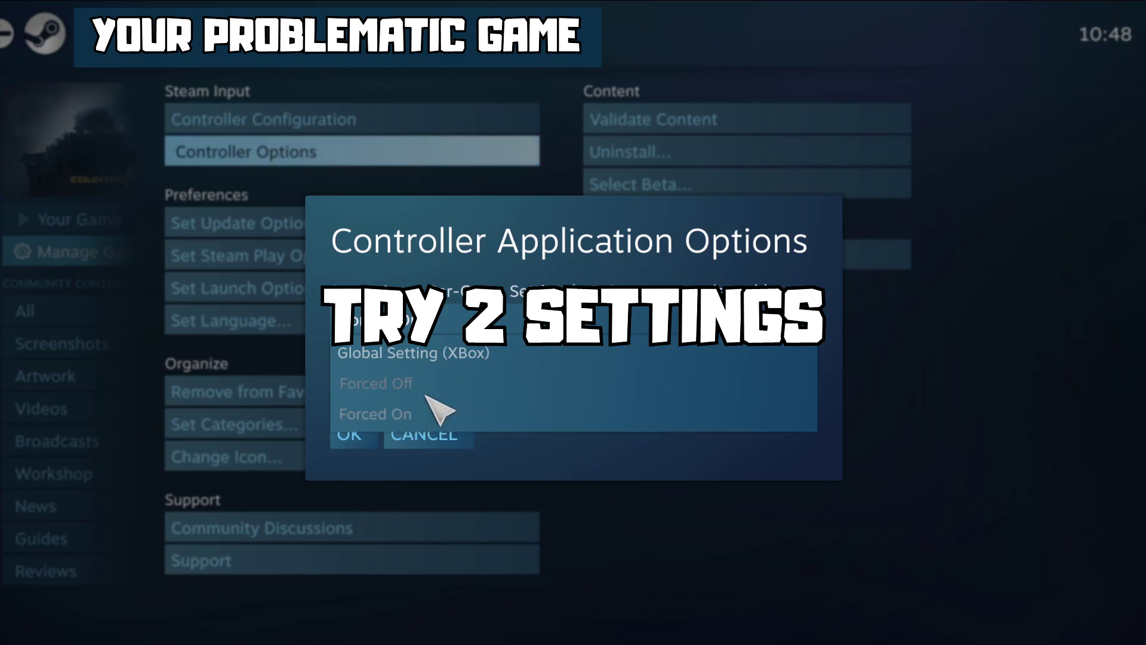
{"action": "left_click", "coordinate": [400, 384]}
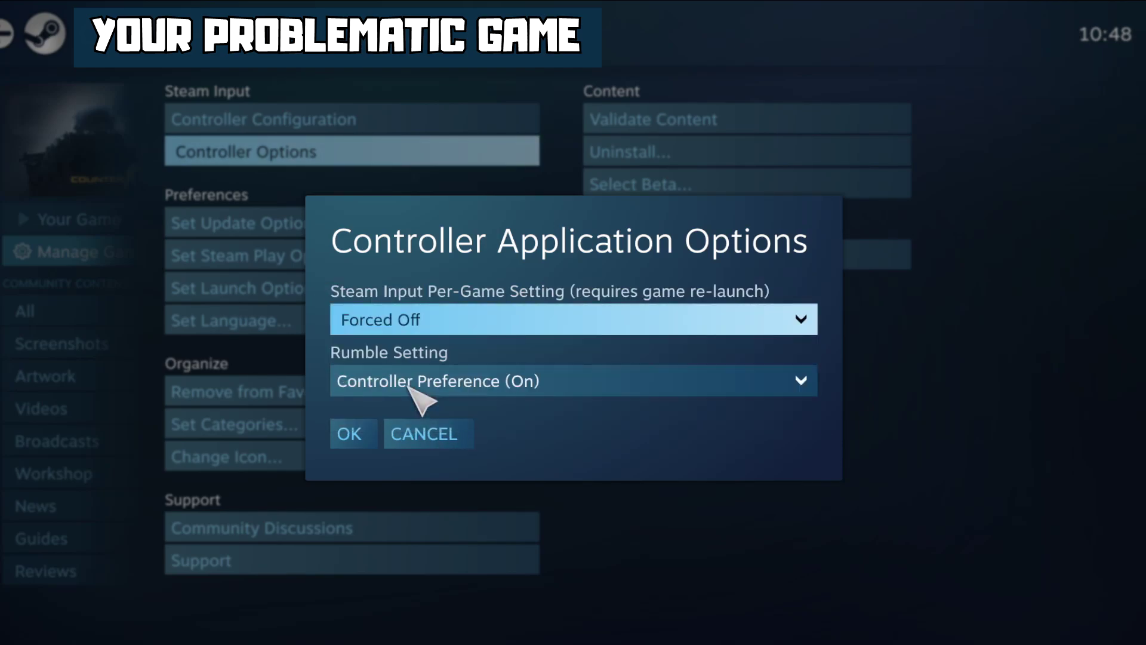
{"action": "left_click", "coordinate": [358, 436]}
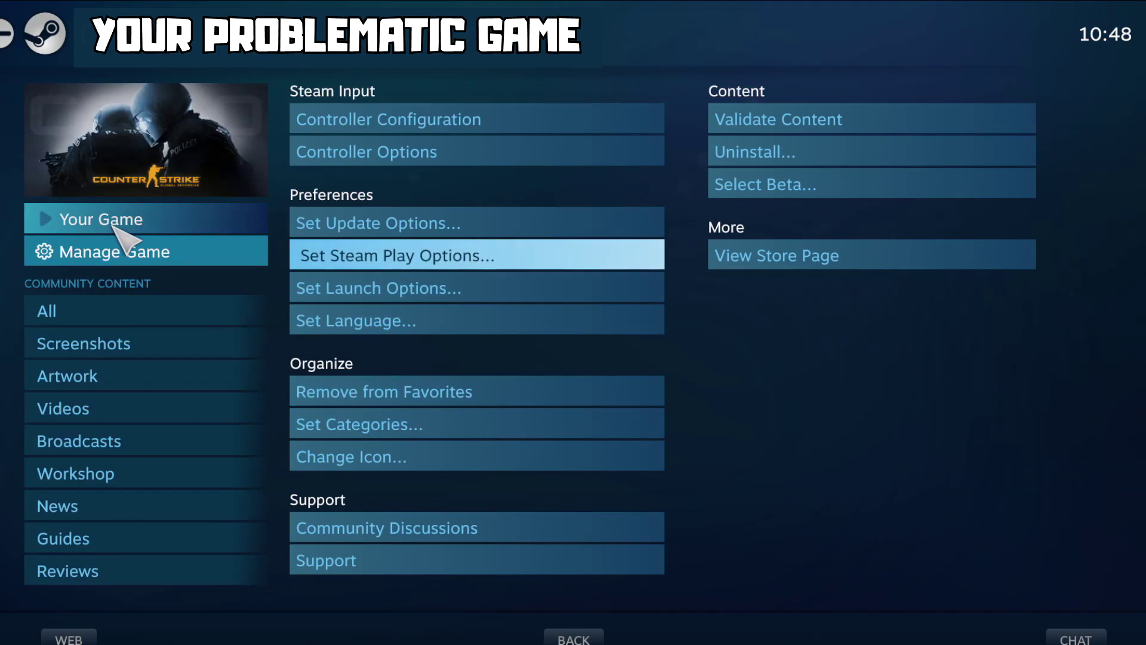
{"action": "left_click", "coordinate": [63, 227]}
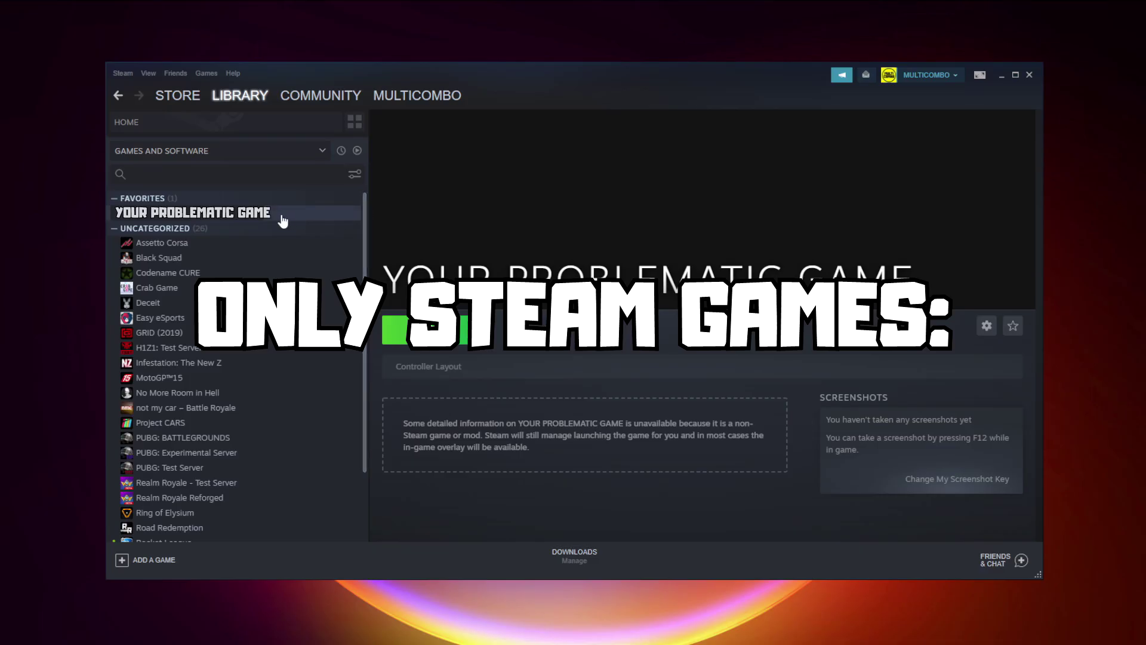
- Set the game's Properties > Controller override to Disable Steam Input, then close Properties
{"action": "right_click", "coordinate": [280, 214]}
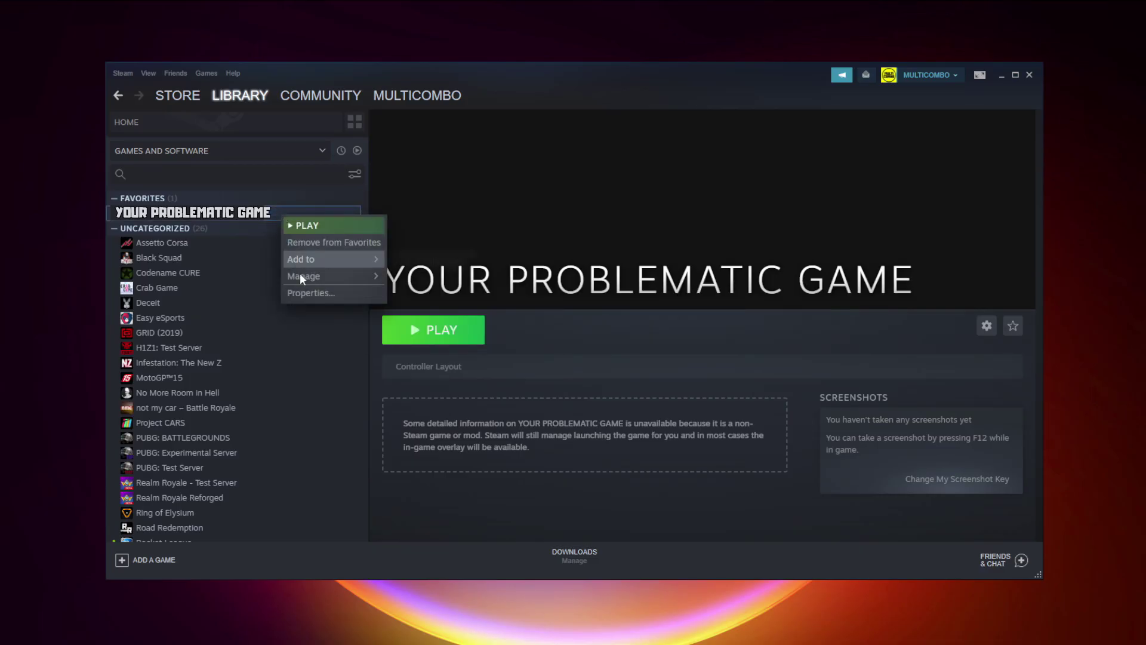
{"action": "left_click", "coordinate": [342, 291]}
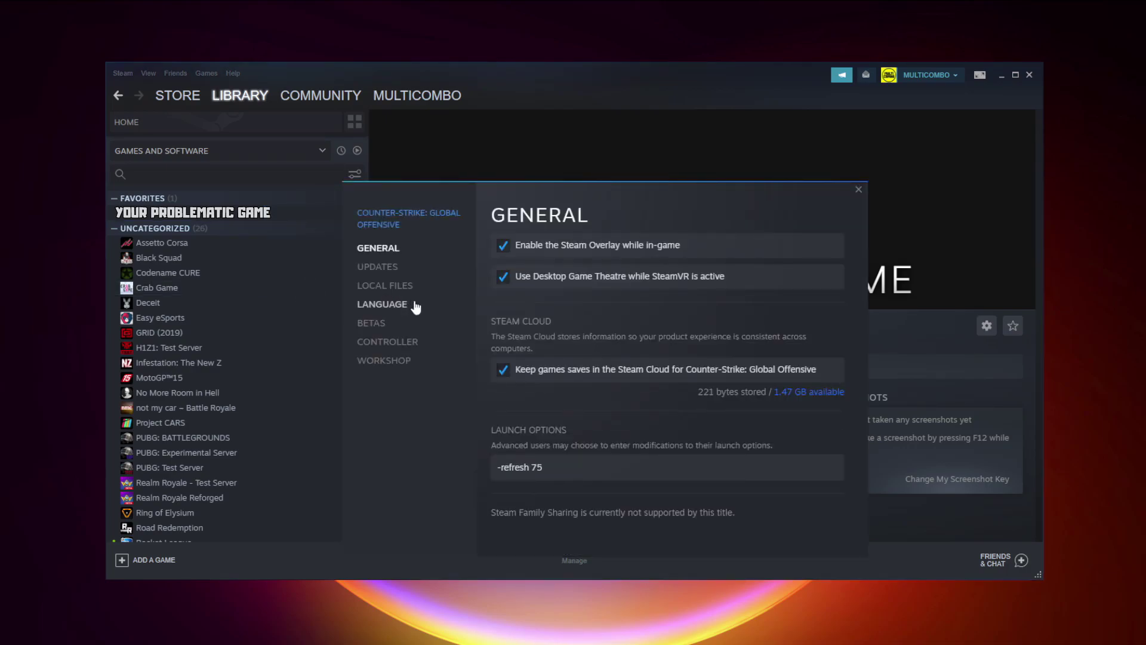
{"action": "left_click", "coordinate": [394, 345]}
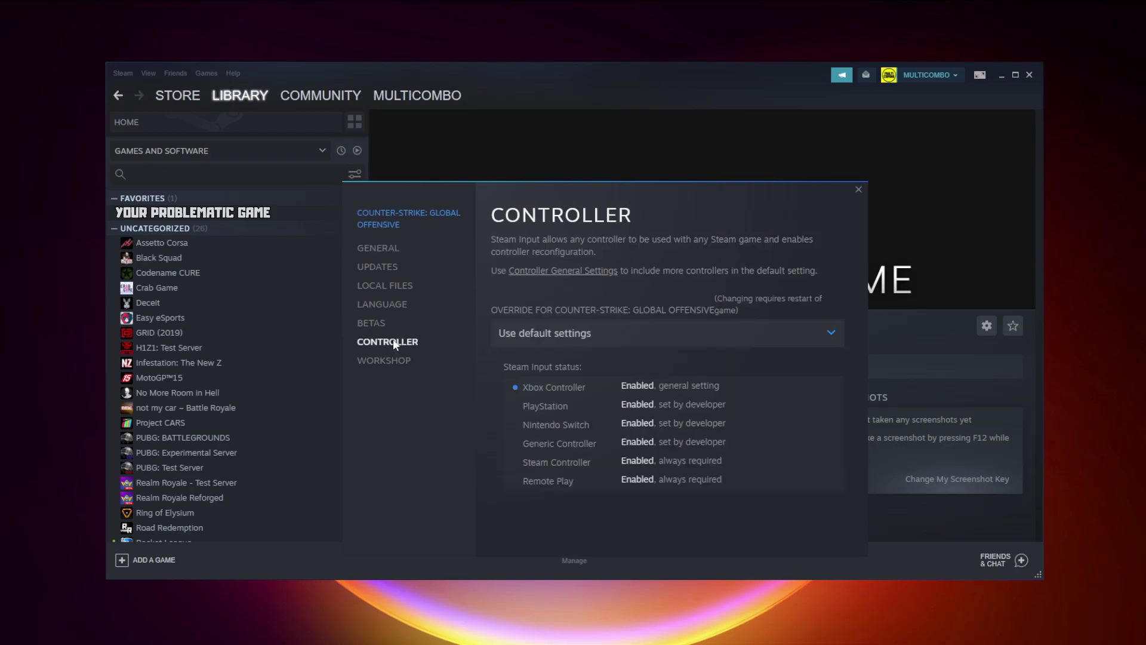
{"action": "left_click", "coordinate": [587, 340]}
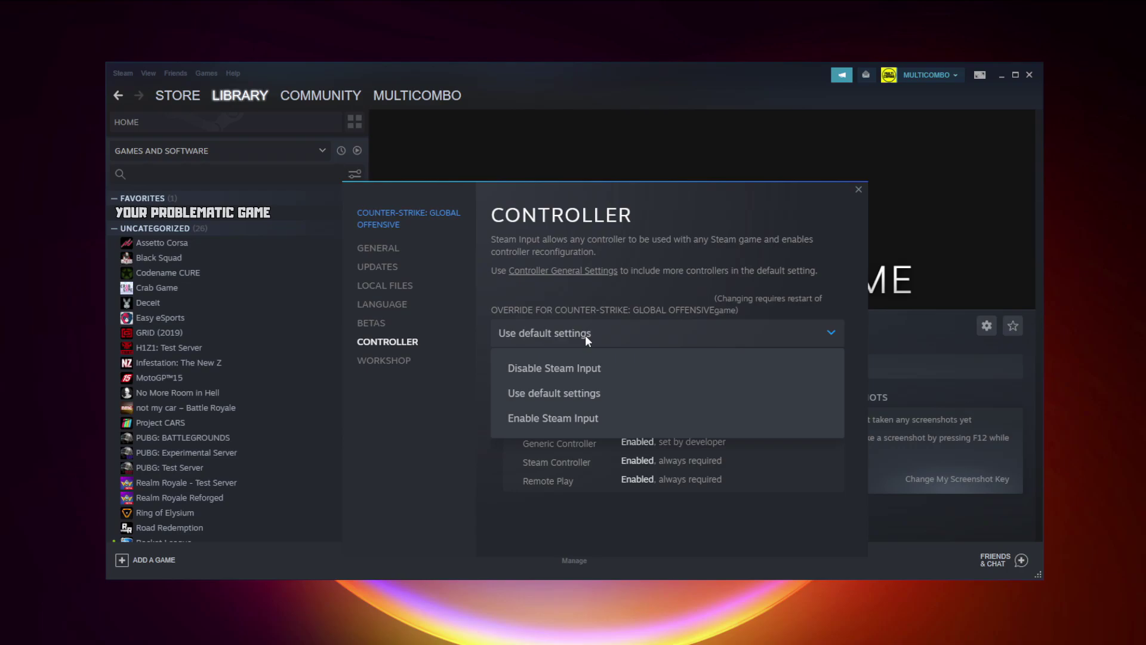
{"action": "left_click", "coordinate": [579, 369]}
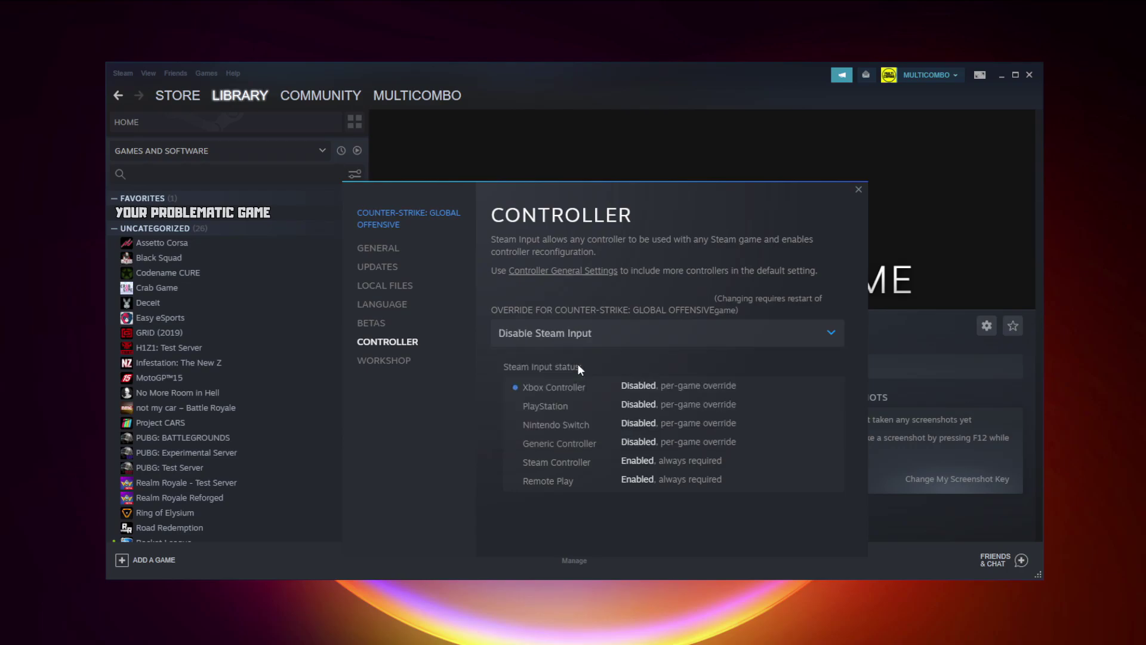
{"action": "left_click", "coordinate": [858, 189]}
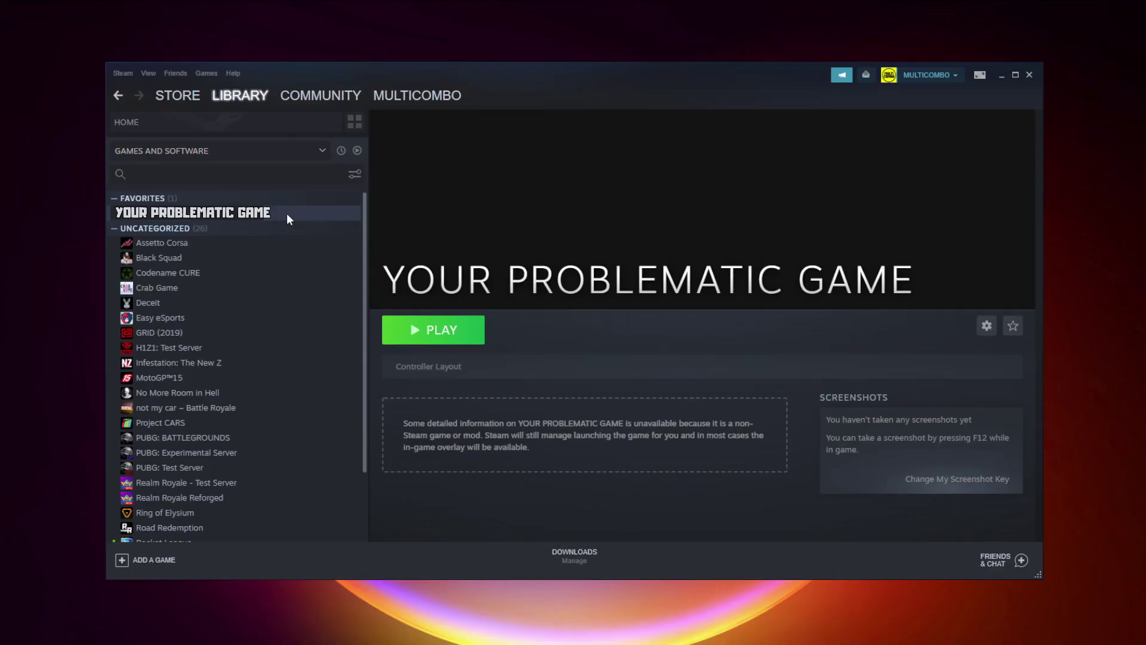
- Change the game's Properties > Controller override to Enable Steam Input
{"action": "right_click", "coordinate": [287, 213]}
{"action": "left_click", "coordinate": [332, 291]}
{"action": "left_click", "coordinate": [418, 349]}
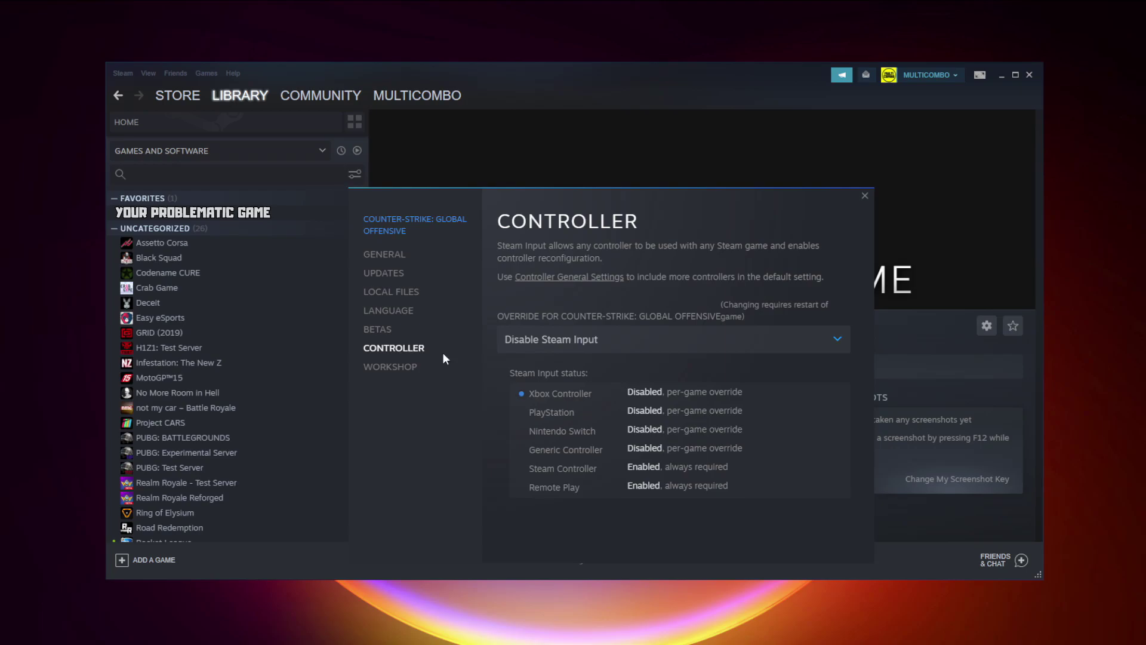
{"action": "left_click", "coordinate": [583, 338]}
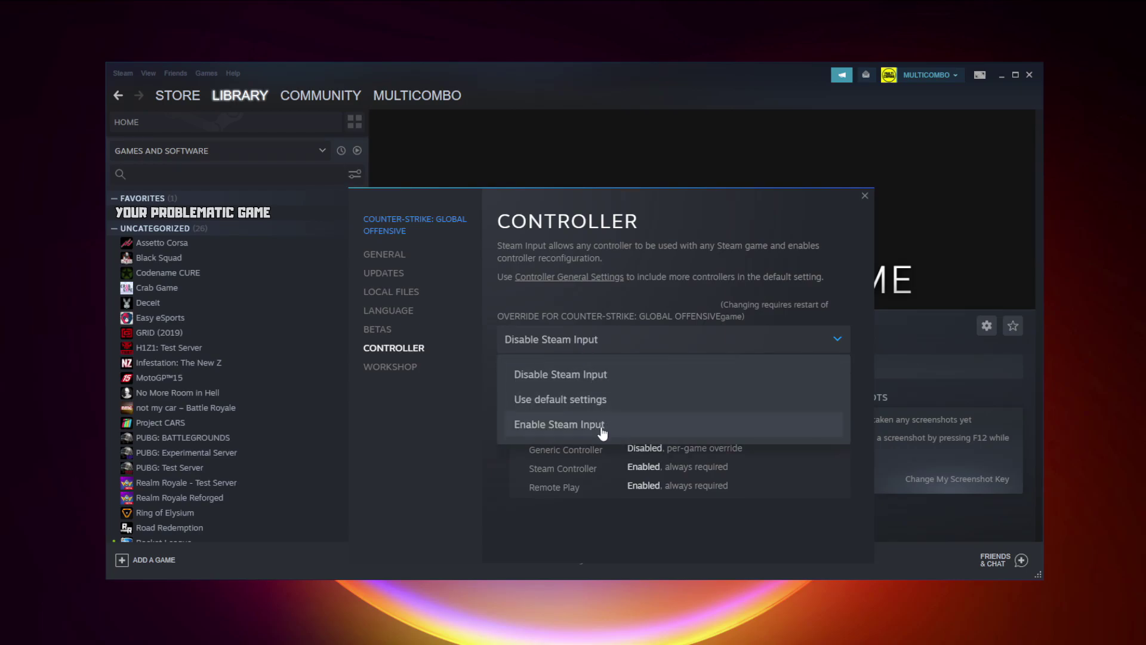
{"action": "left_click", "coordinate": [635, 430]}
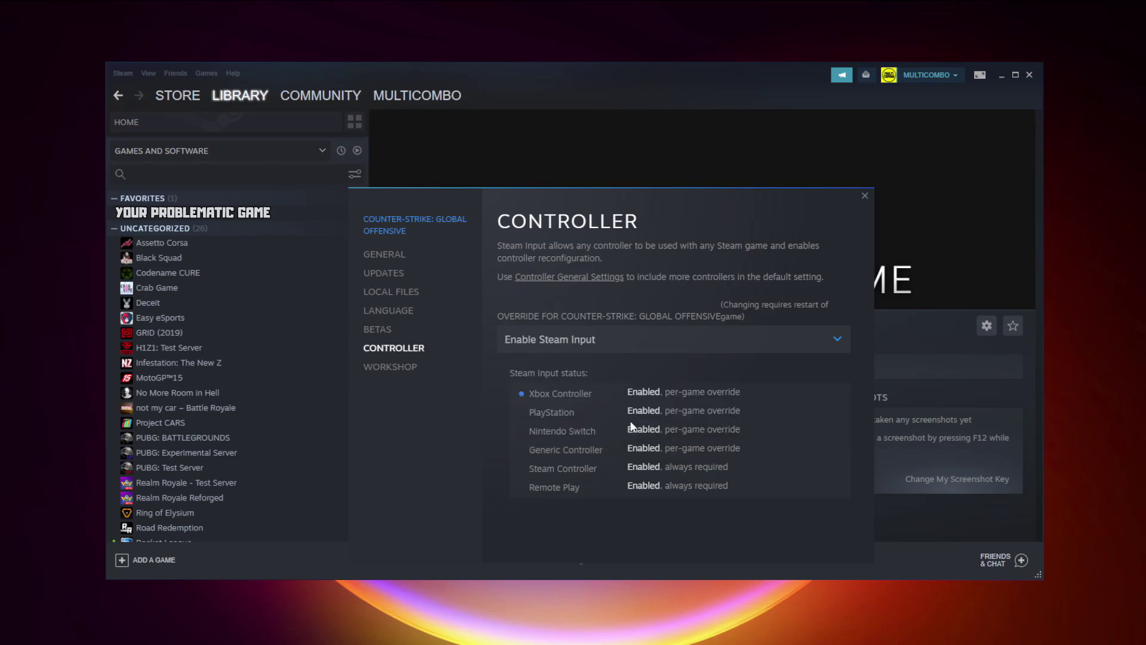